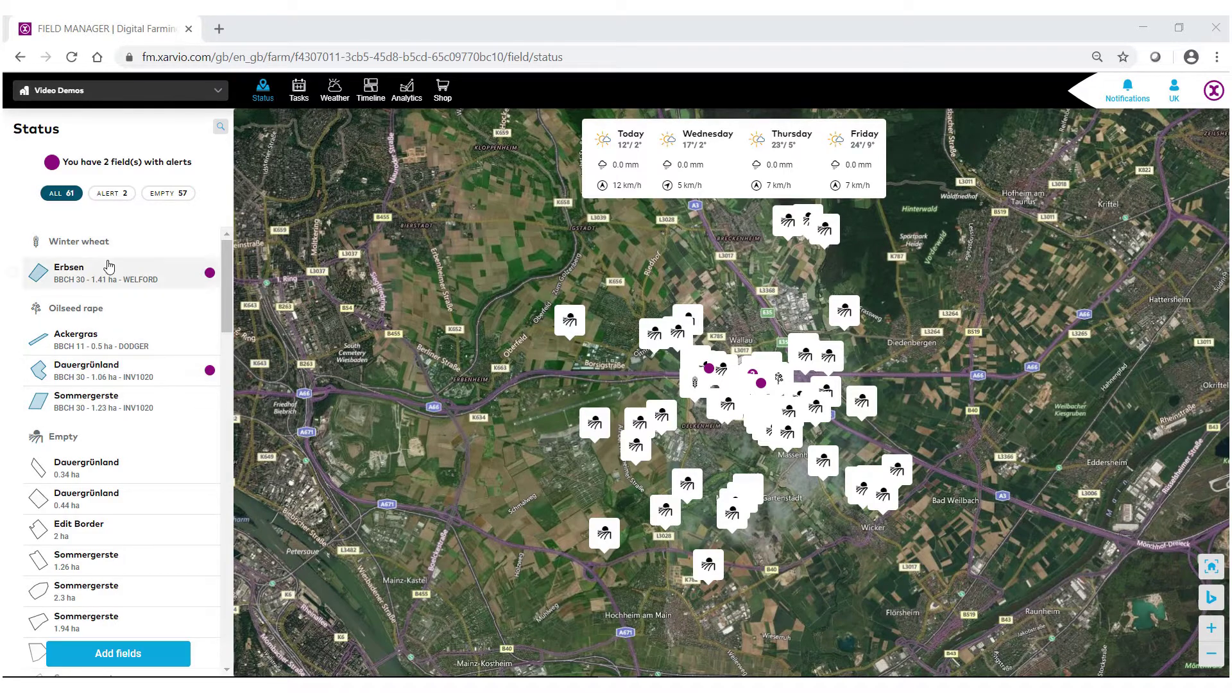
# Step: Open the Ackergras field's details and scroll down to its weather summary
pyautogui.click(78, 345)
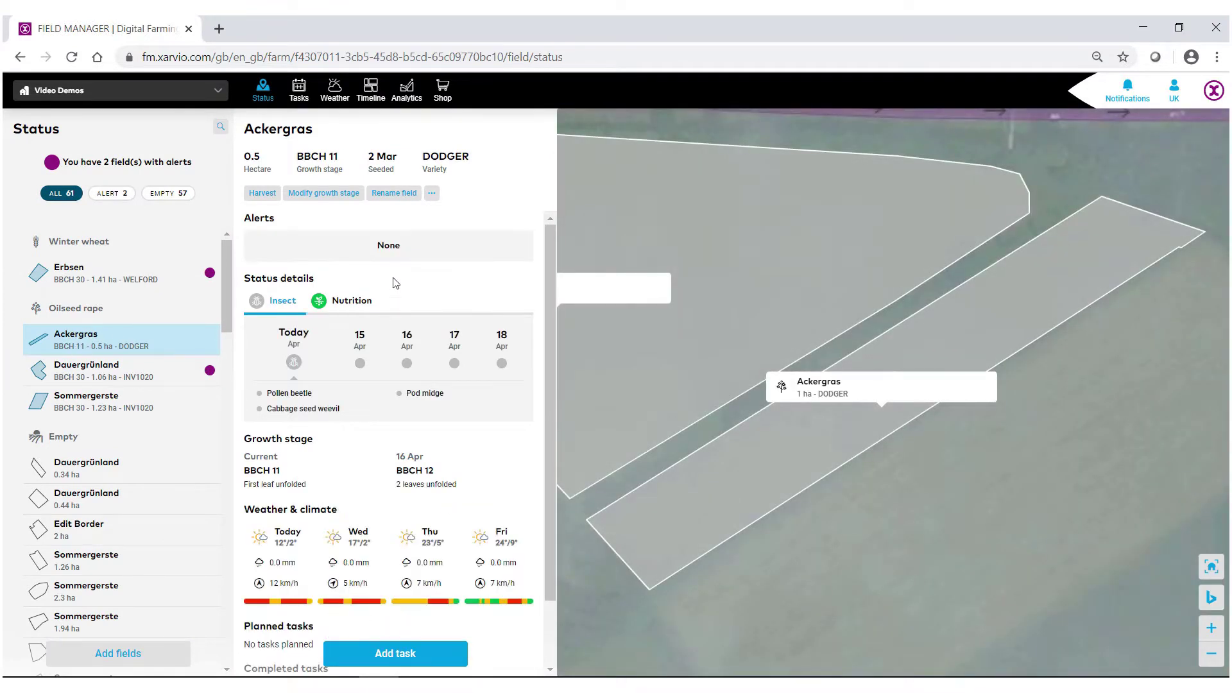
pyautogui.scroll(-1, 396, 283)
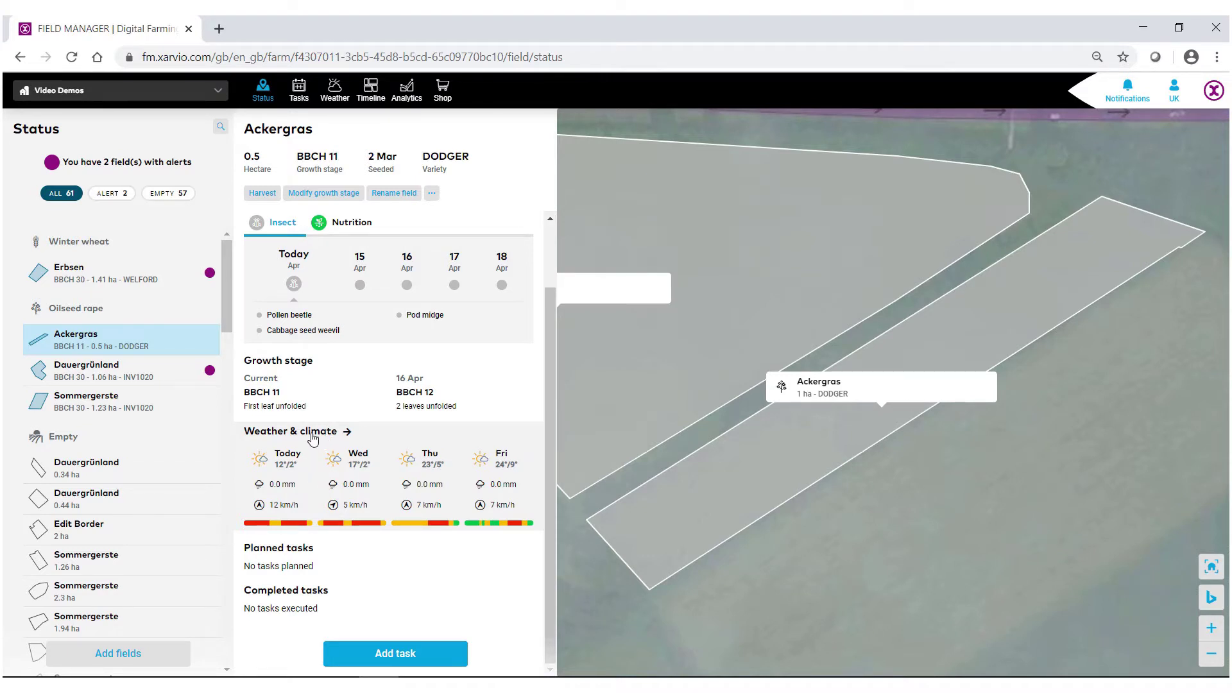
# Step: Open the full Ackergras weather page with rain radar, hourly spray weather and 10-day forecast
pyautogui.click(318, 462)
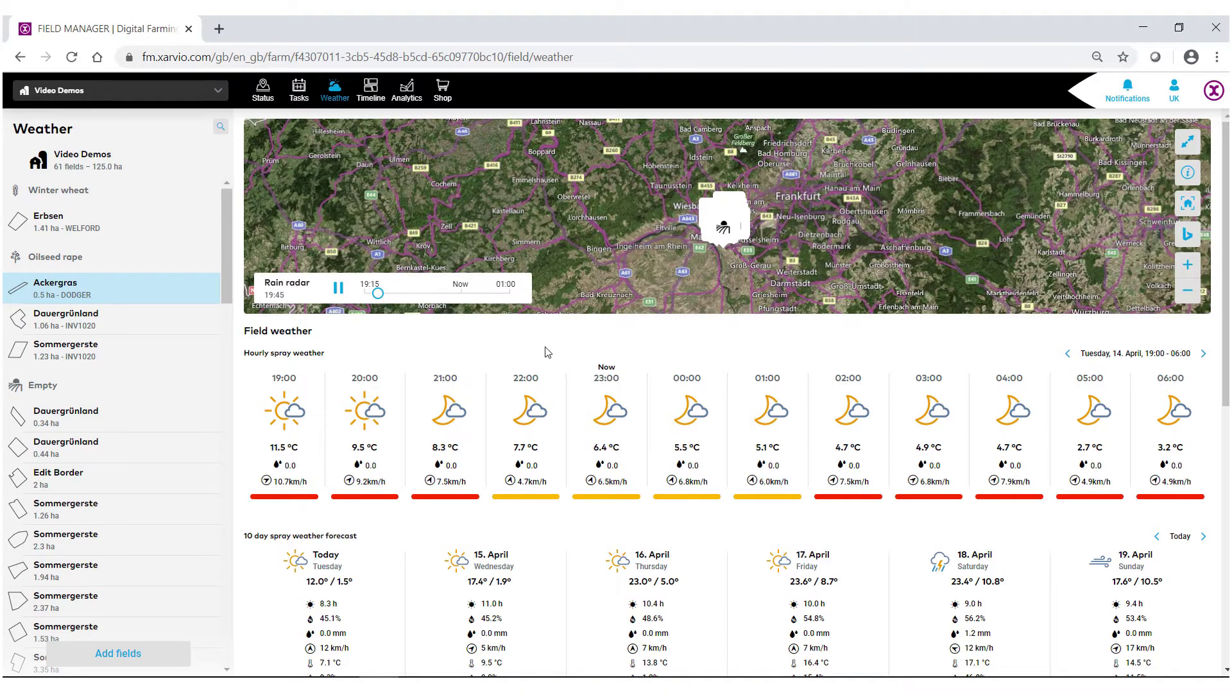
pyautogui.scroll(-6, 544, 356)
pyautogui.scroll(6, 545, 360)
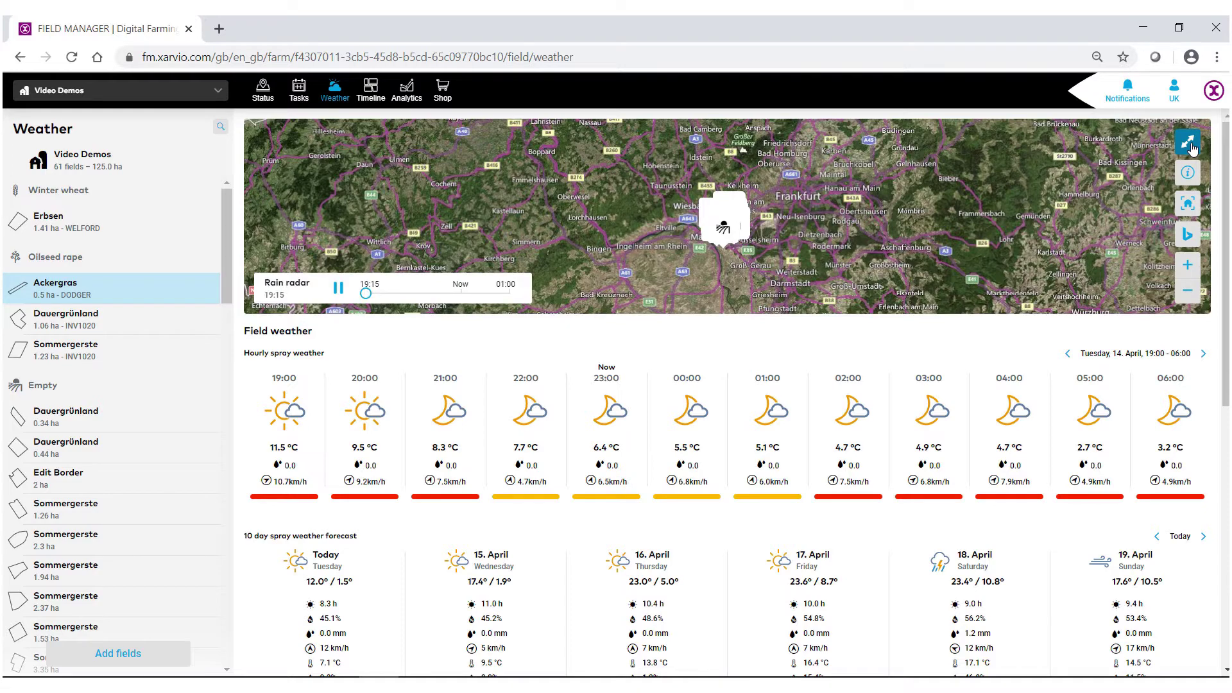
# Step: Expand the rain radar map fullscreen, zoom in one level, toggle imagery back to Bing satellite, and check the legend
pyautogui.click(1189, 144)
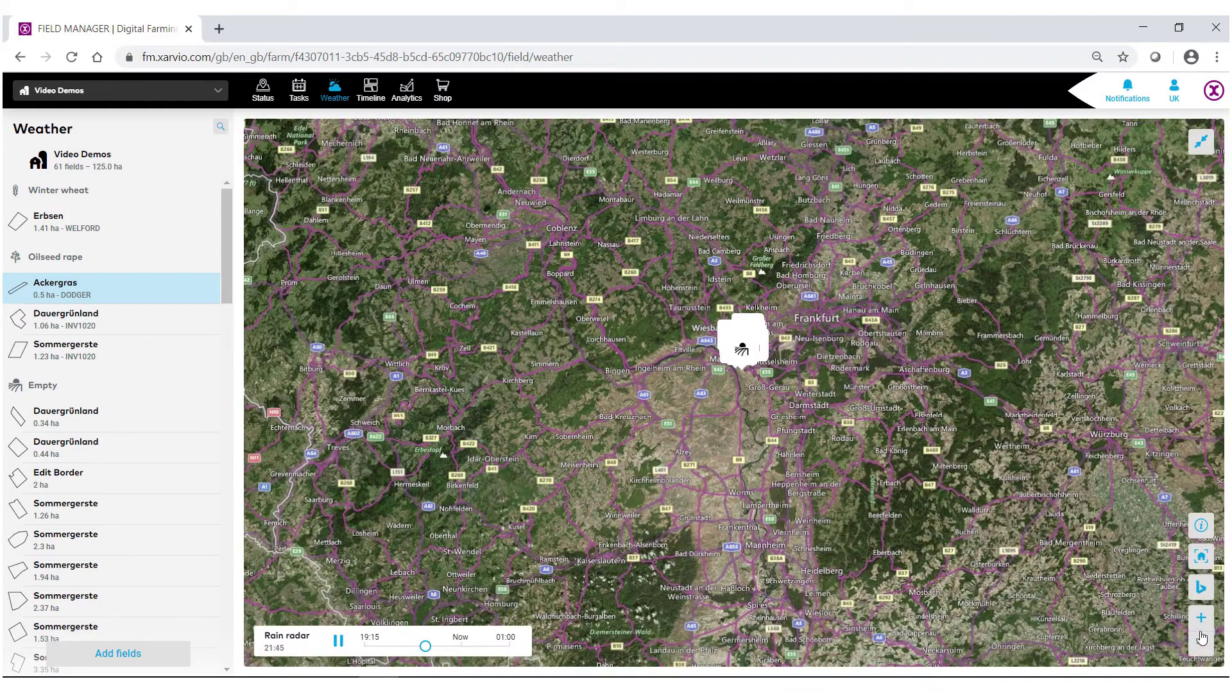
pyautogui.click(1201, 617)
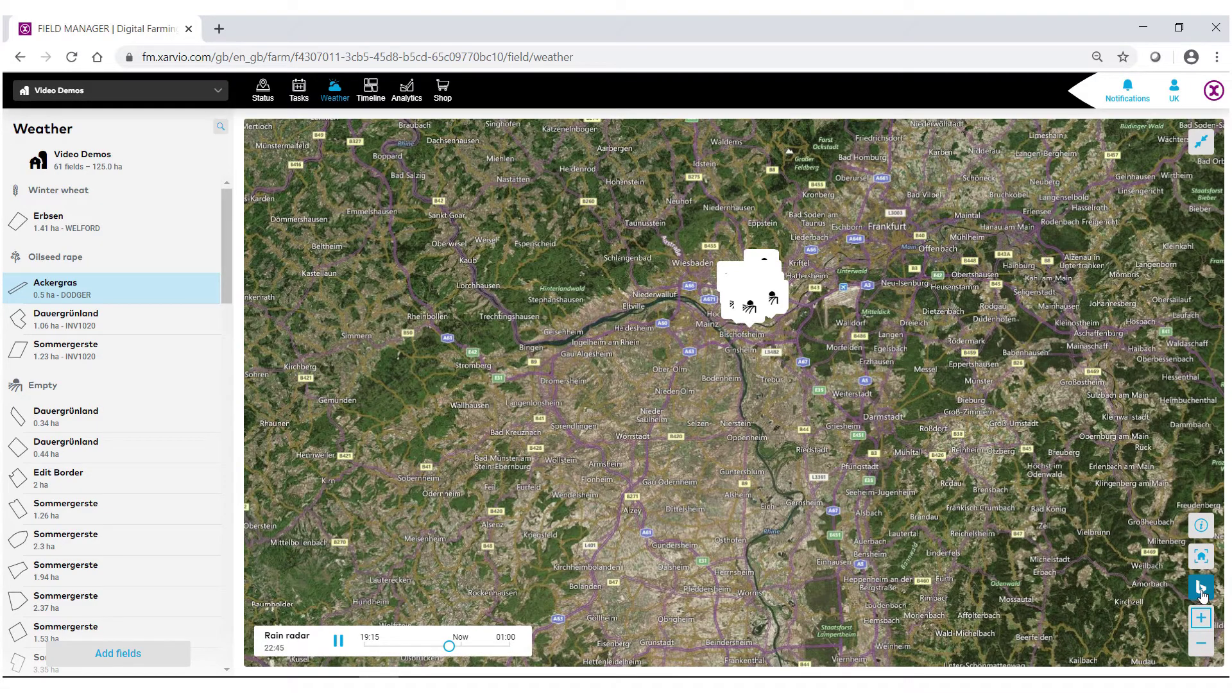
pyautogui.click(1201, 589)
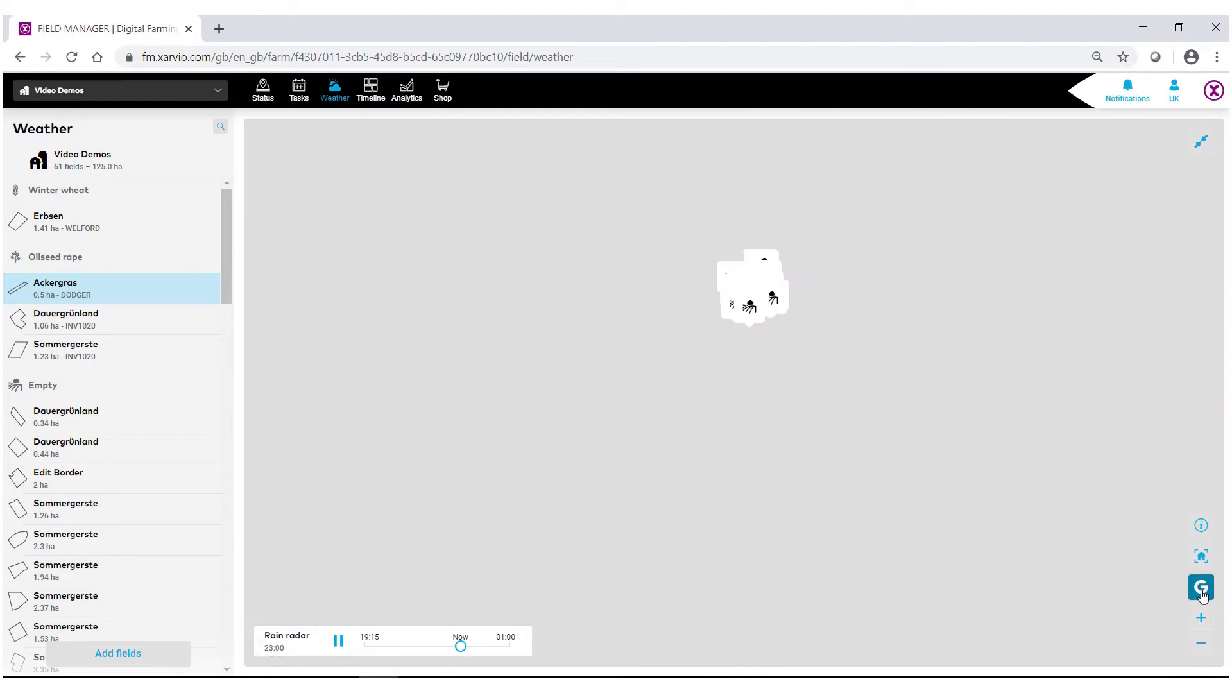
pyautogui.click(1202, 589)
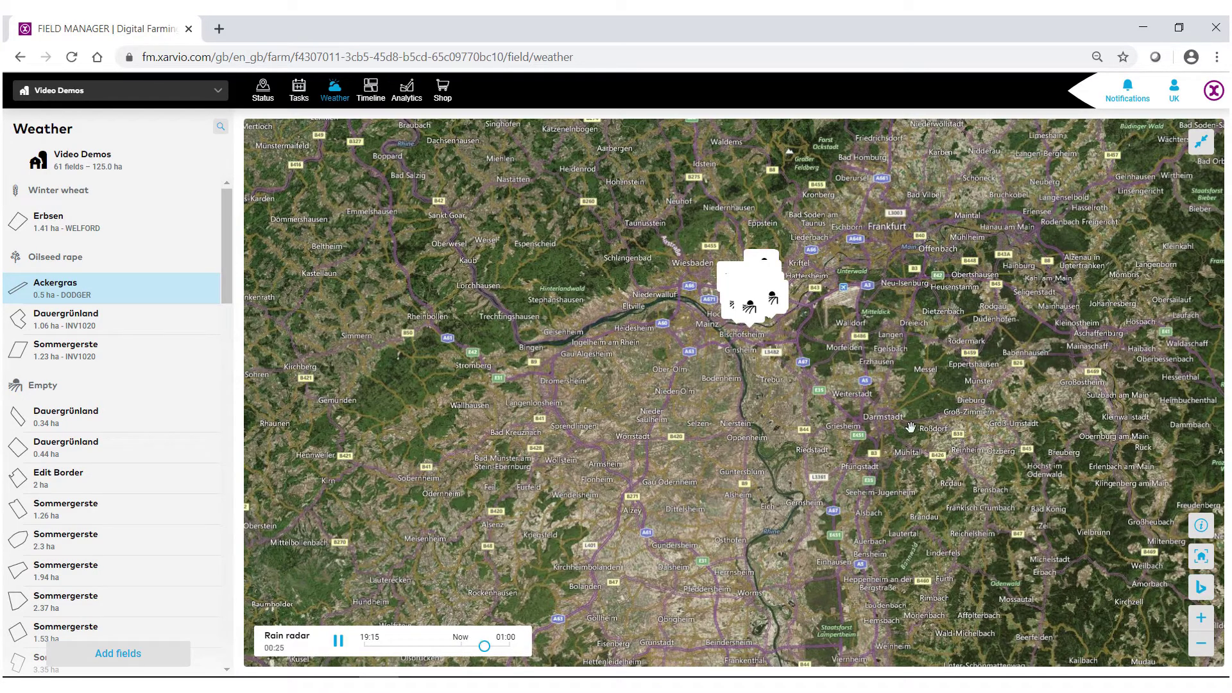
pyautogui.click(1200, 532)
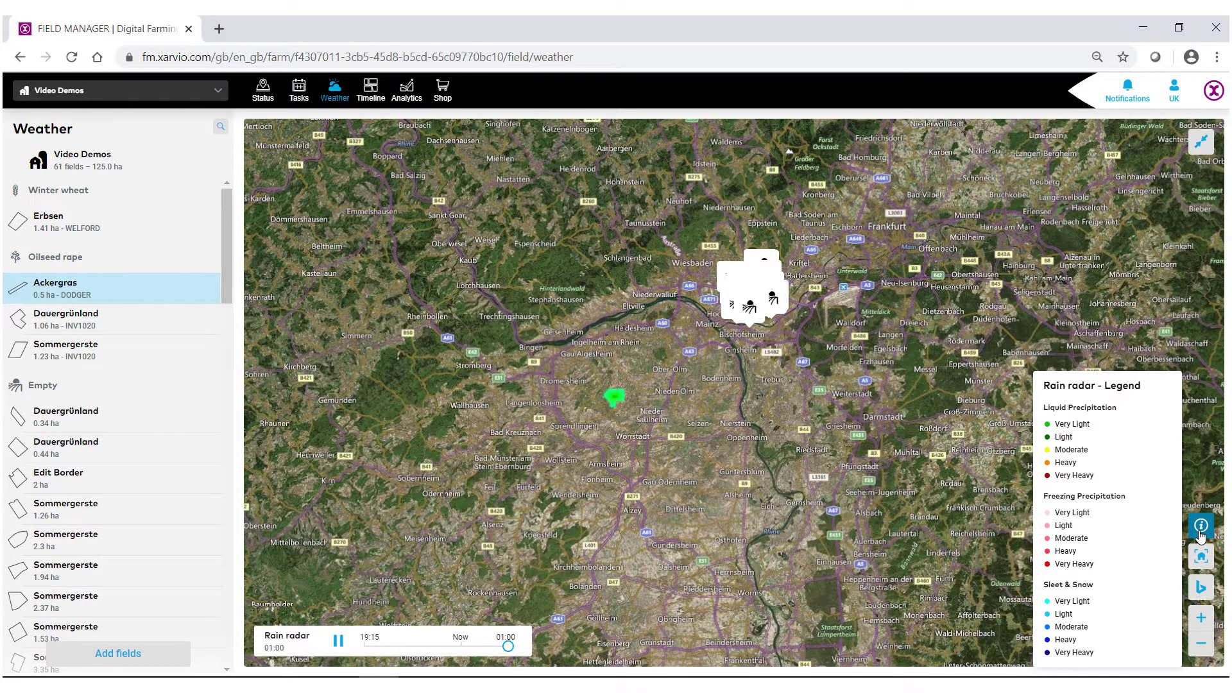
pyautogui.click(1200, 530)
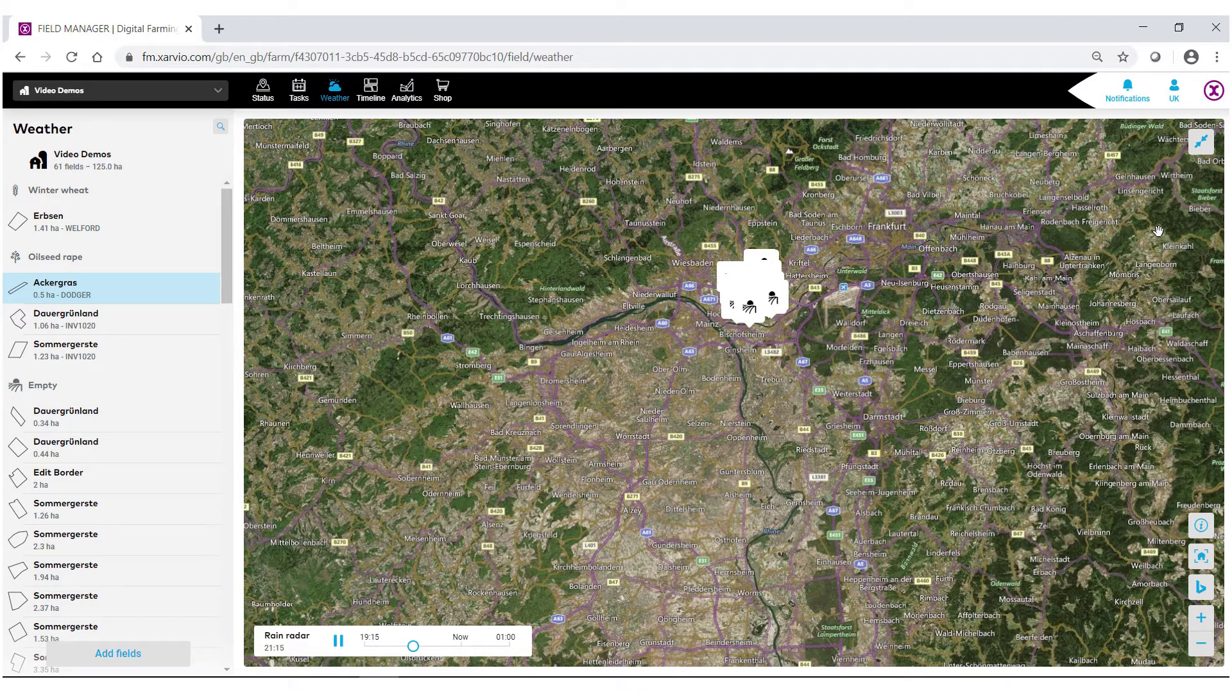
# Step: Collapse the map and advance hourly spray weather to Wednesday 15 April, 07:00–18:00
pyautogui.click(1199, 147)
pyautogui.scroll(-3, 634, 340)
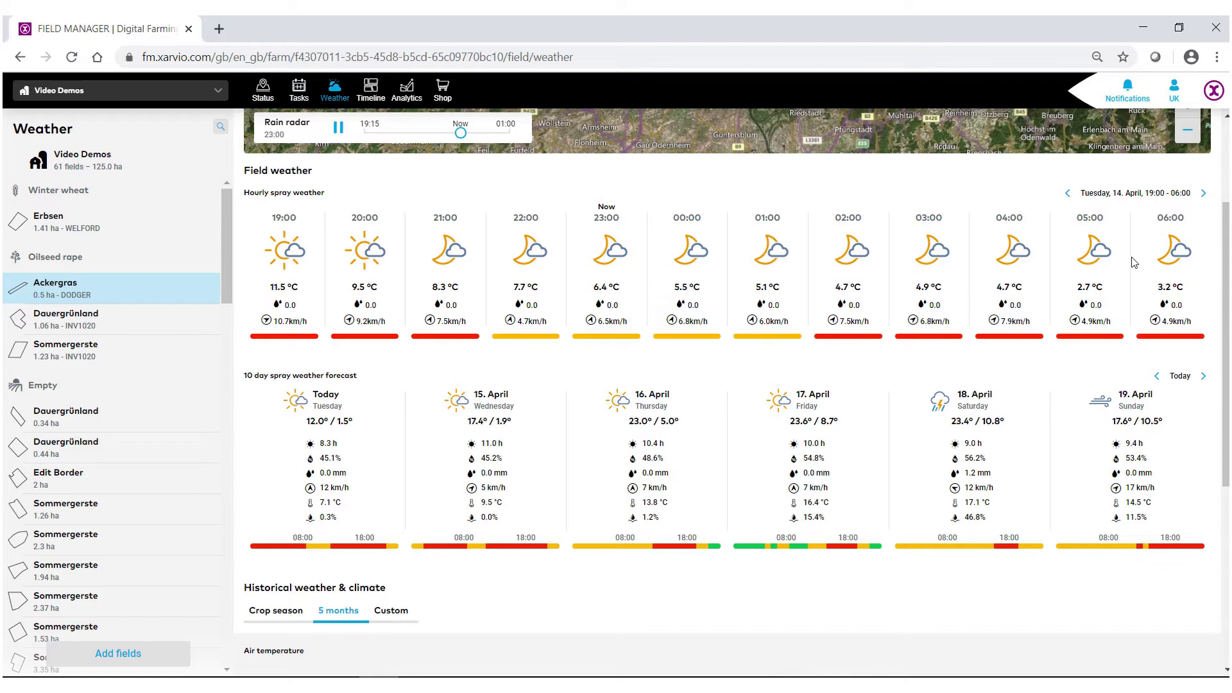
pyautogui.click(1204, 195)
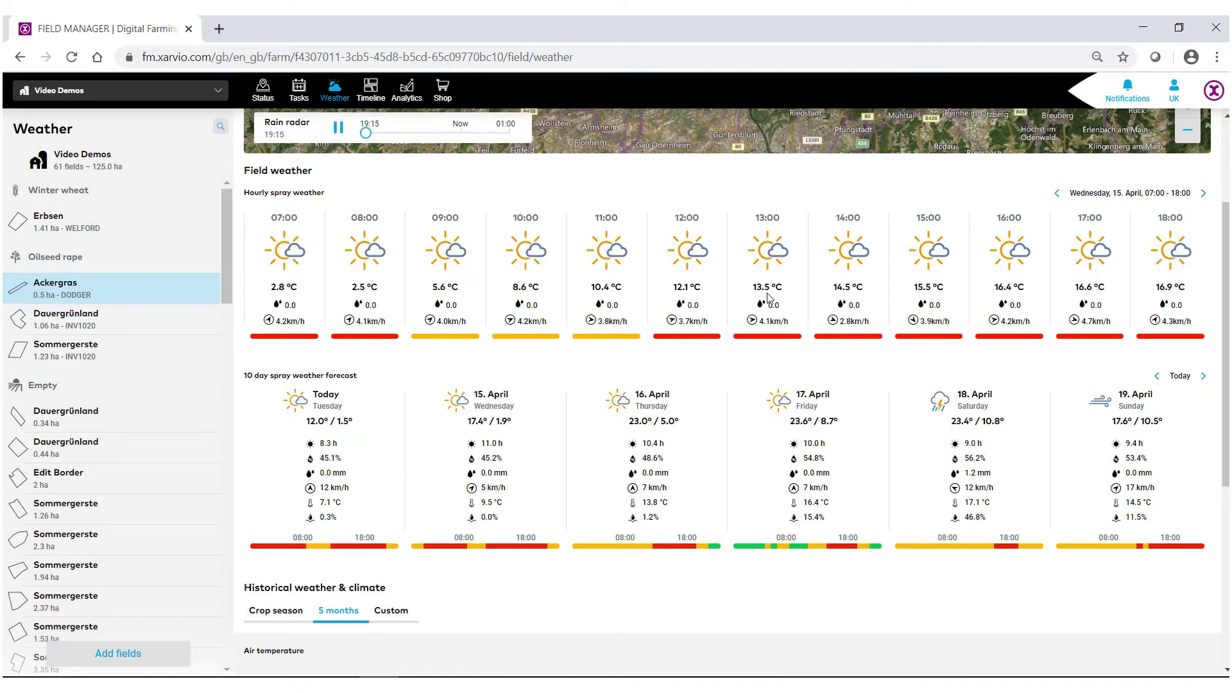
pyautogui.scroll(-1, 768, 298)
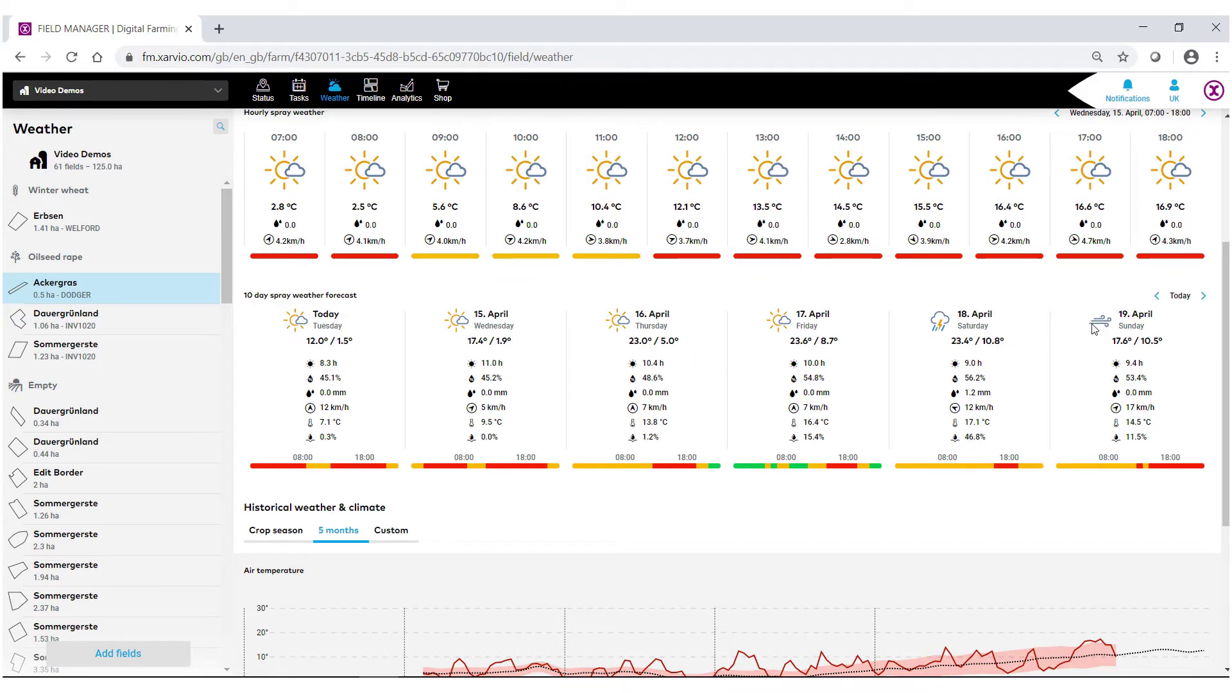
pyautogui.click(1205, 297)
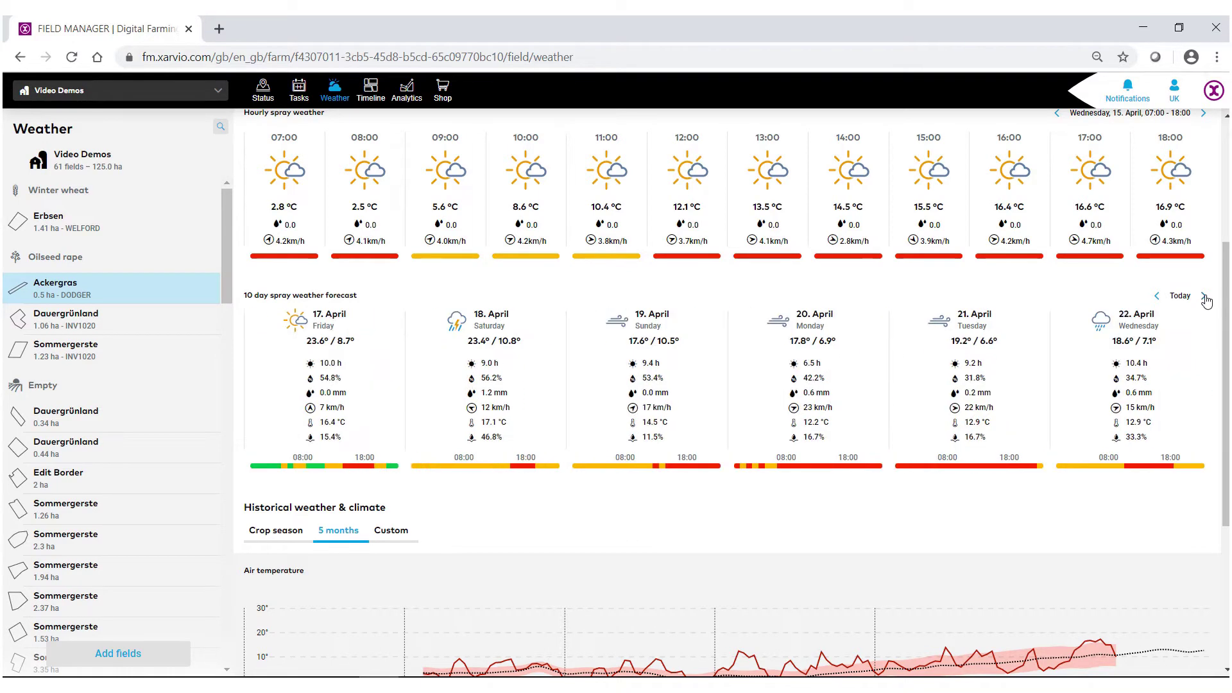
pyautogui.click(1206, 298)
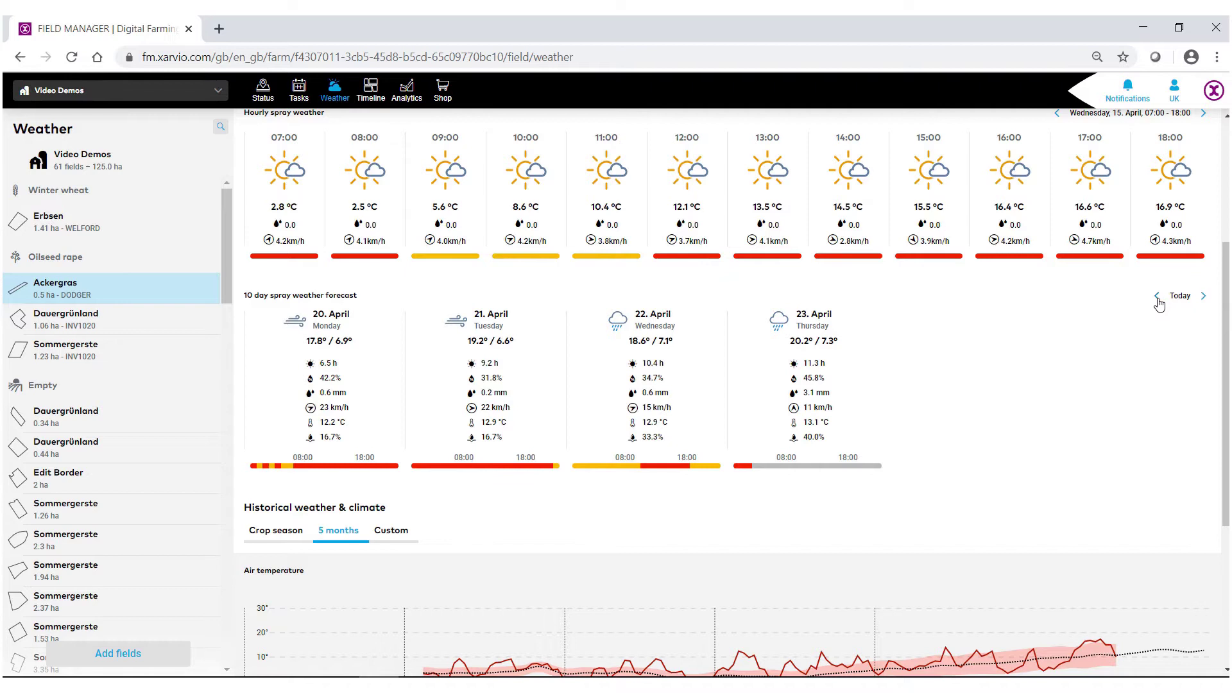
pyautogui.click(1159, 298)
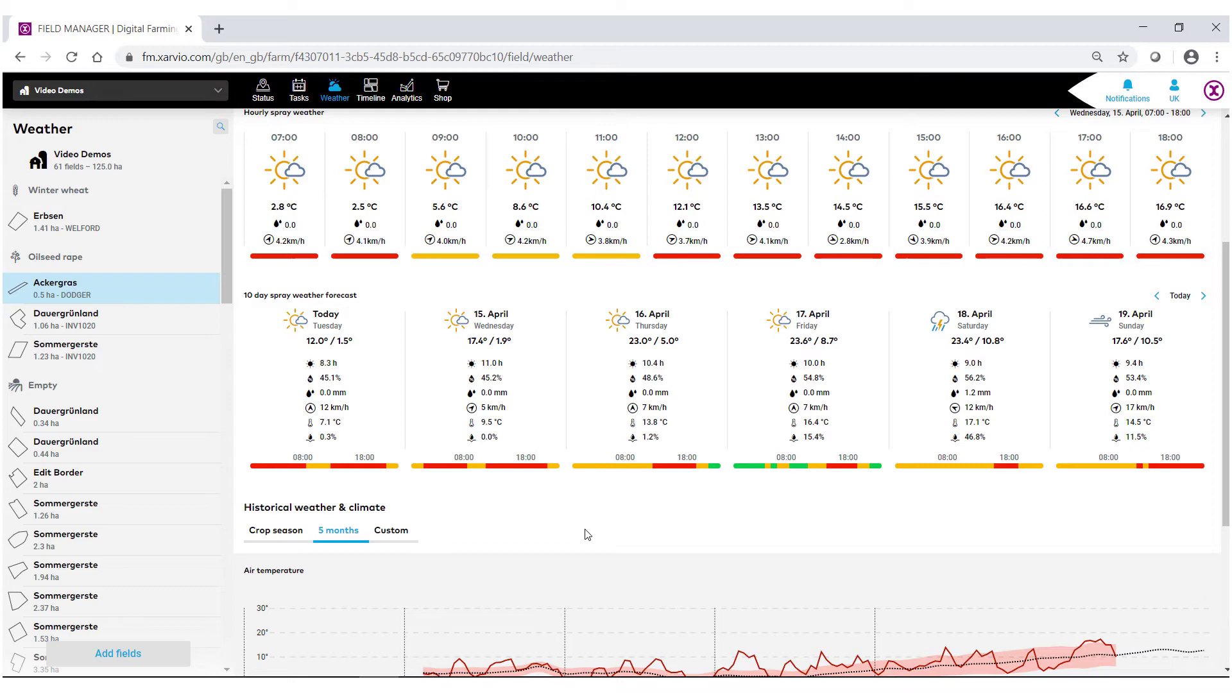
pyautogui.scroll(-2, 597, 529)
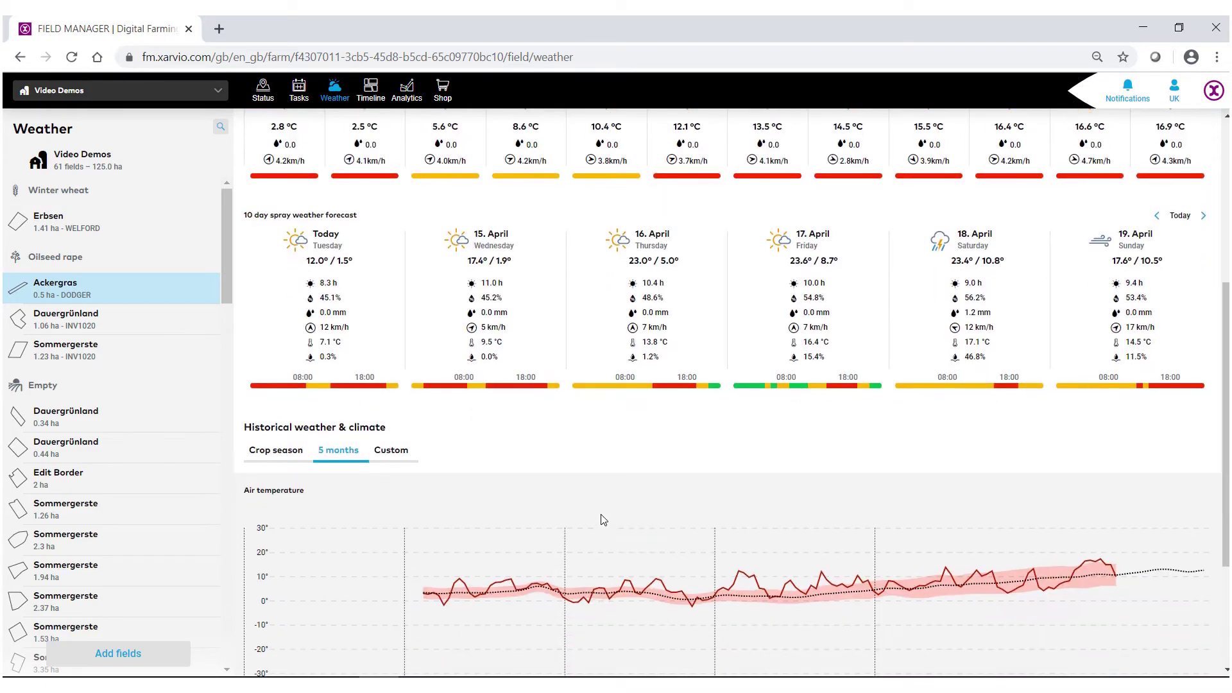
pyautogui.scroll(-2, 624, 491)
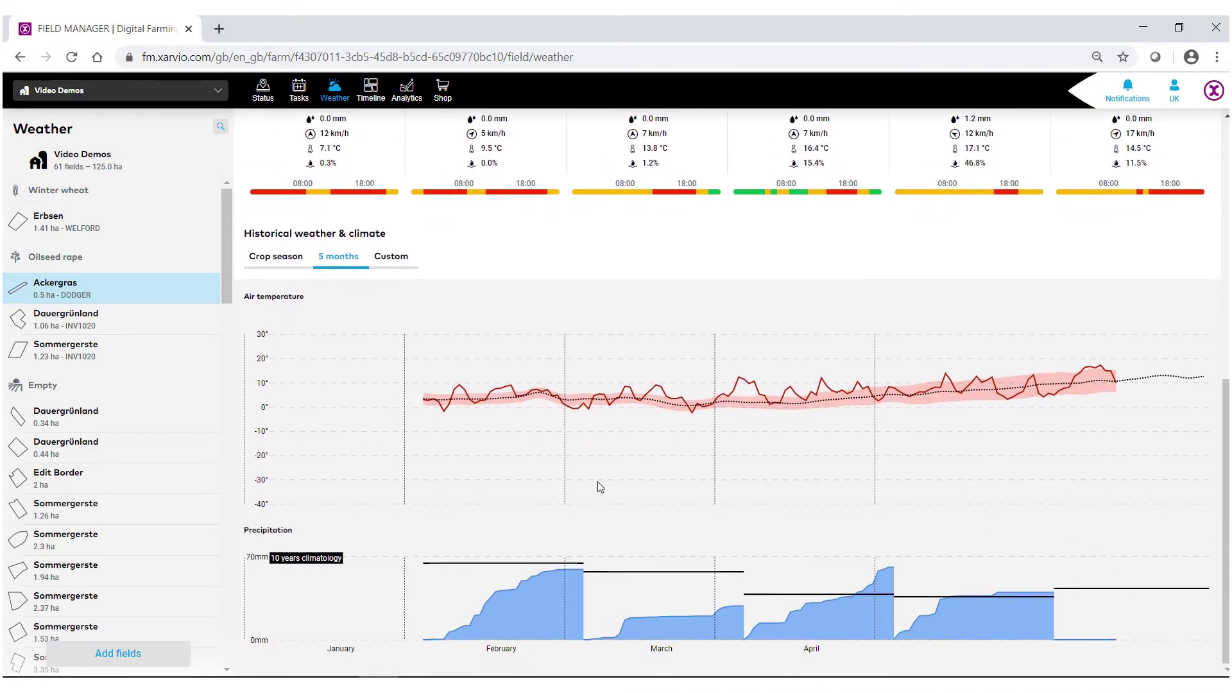
pyautogui.moveTo(588, 480)
pyautogui.moveTo(484, 395)
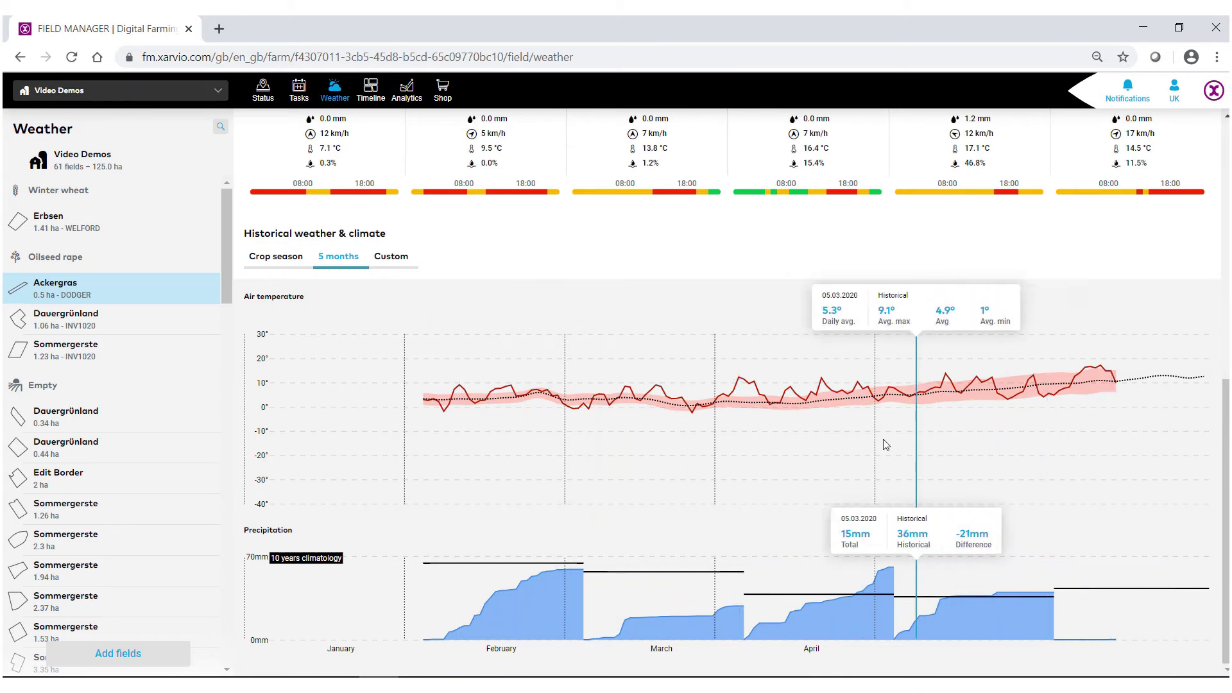
# Step: Switch historical climate to a custom range, 01.05.2019 to 14.04.2020
pyautogui.click(282, 263)
pyautogui.scroll(-5, 443, 435)
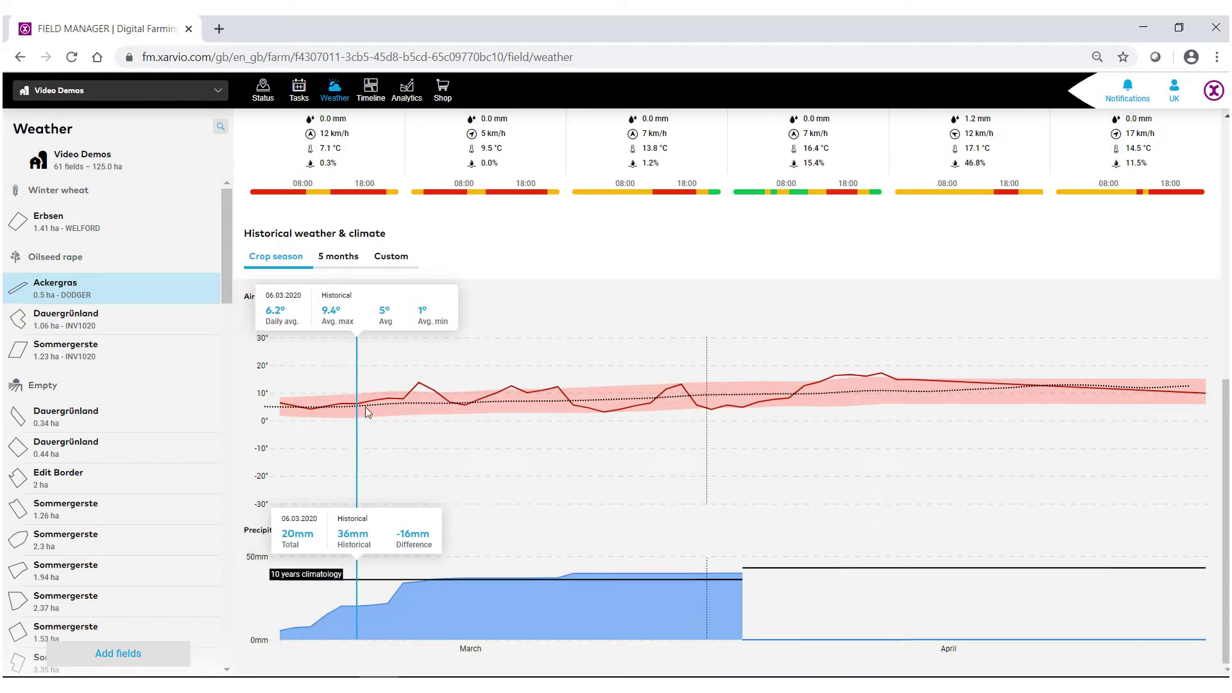
pyautogui.click(387, 260)
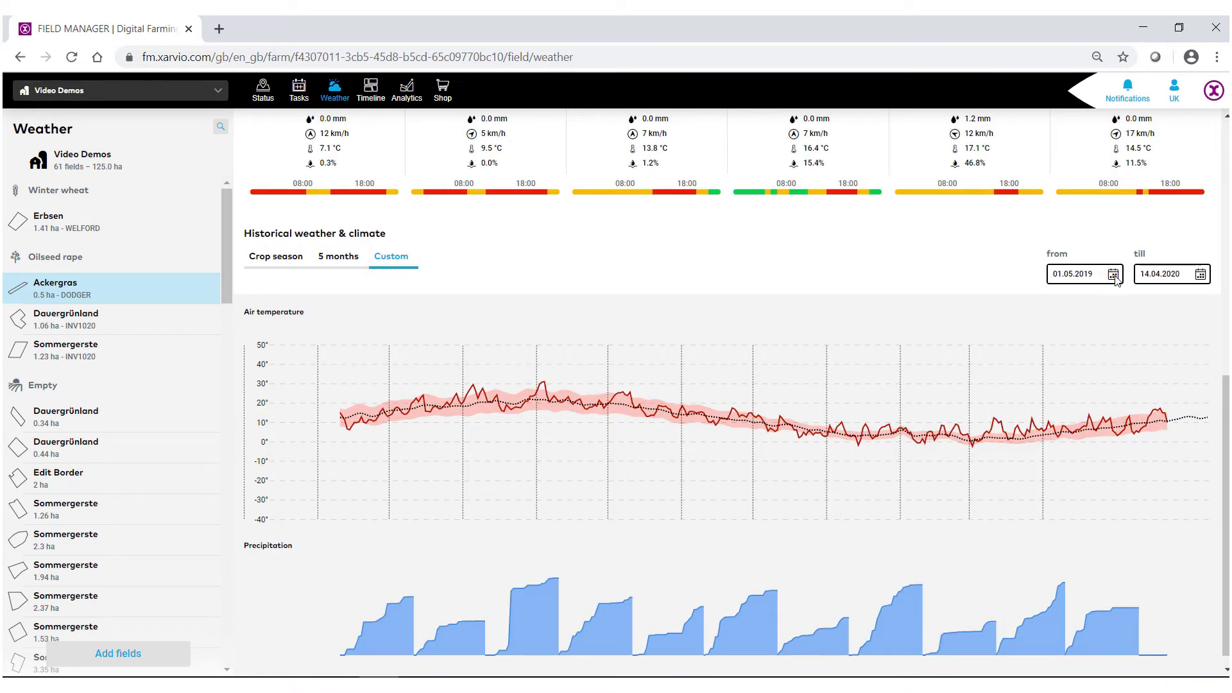
# Step: Set the custom range start date to 30.04.2019, keeping the end at 14.04.2020
pyautogui.click(1085, 277)
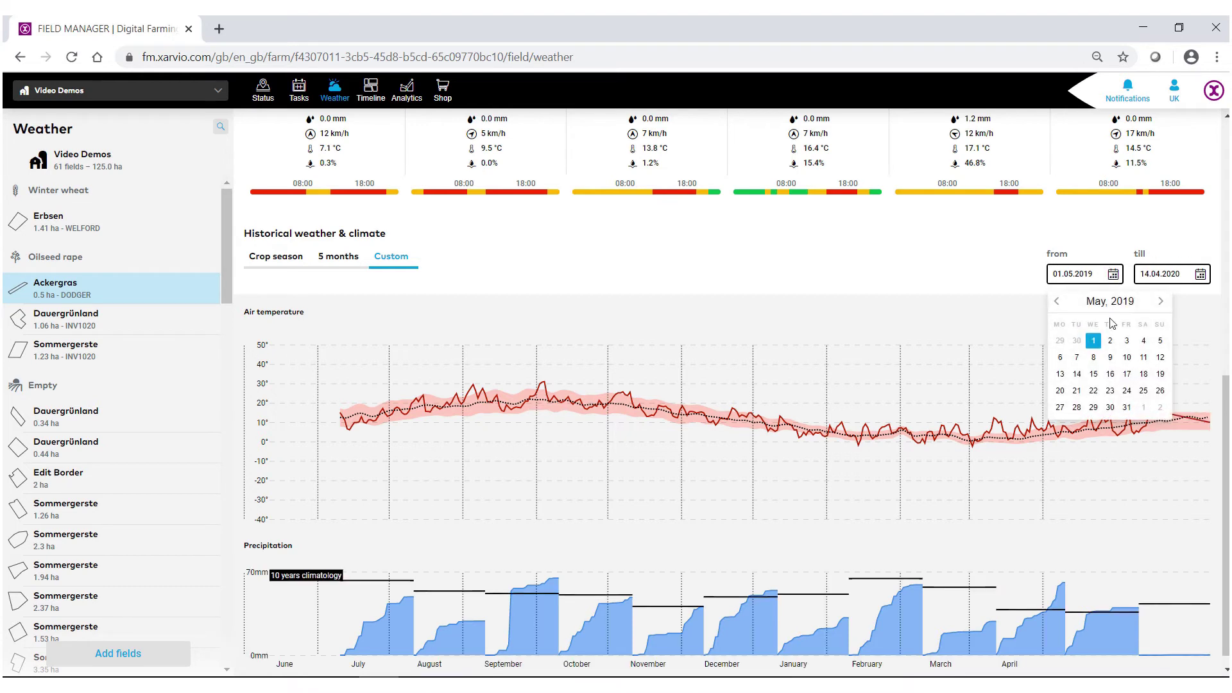
pyautogui.click(1063, 304)
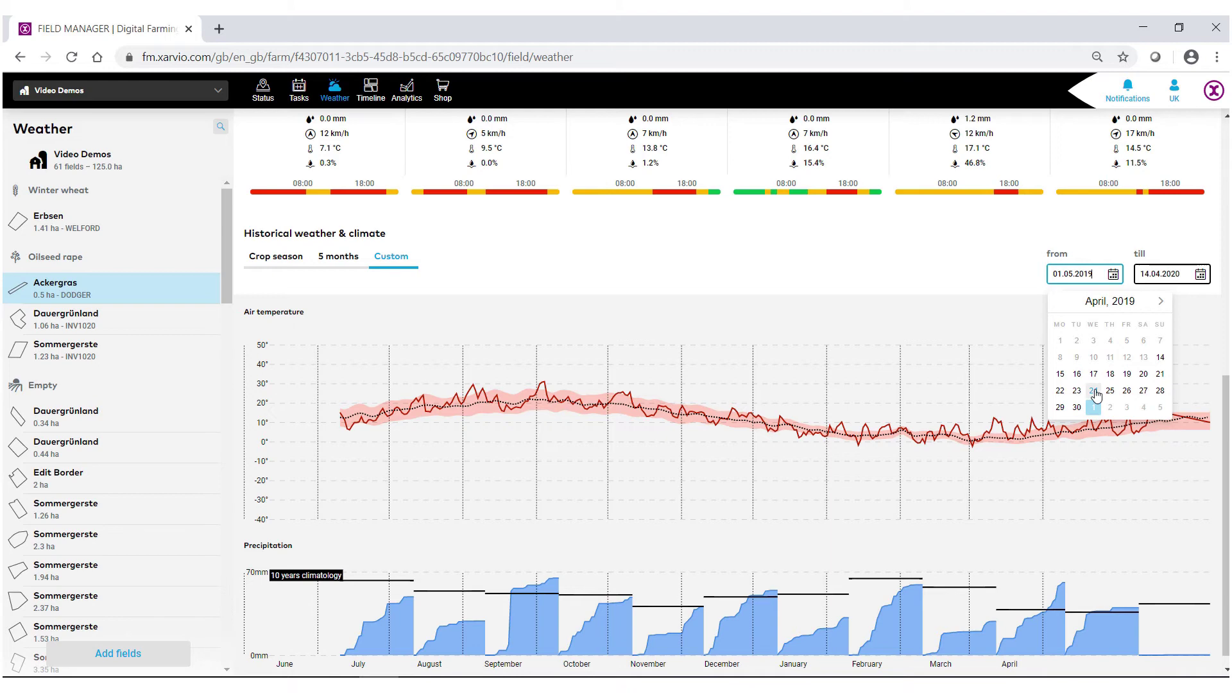
pyautogui.click(1076, 409)
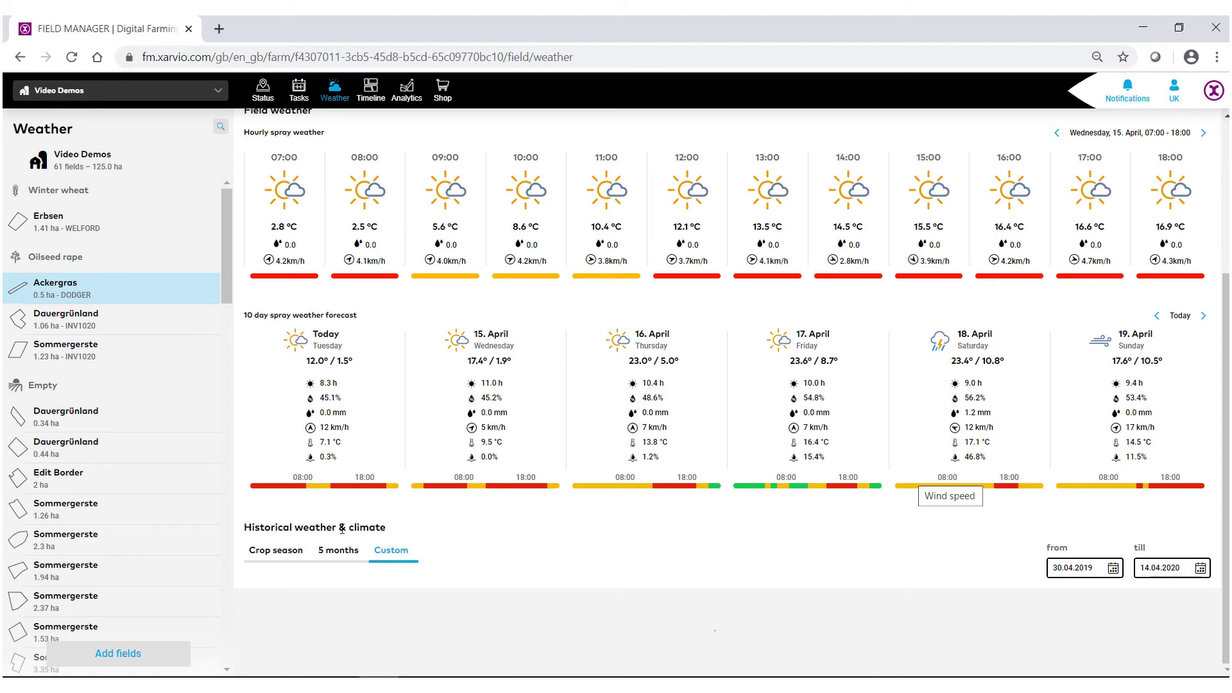
pyautogui.scroll(-5, 342, 553)
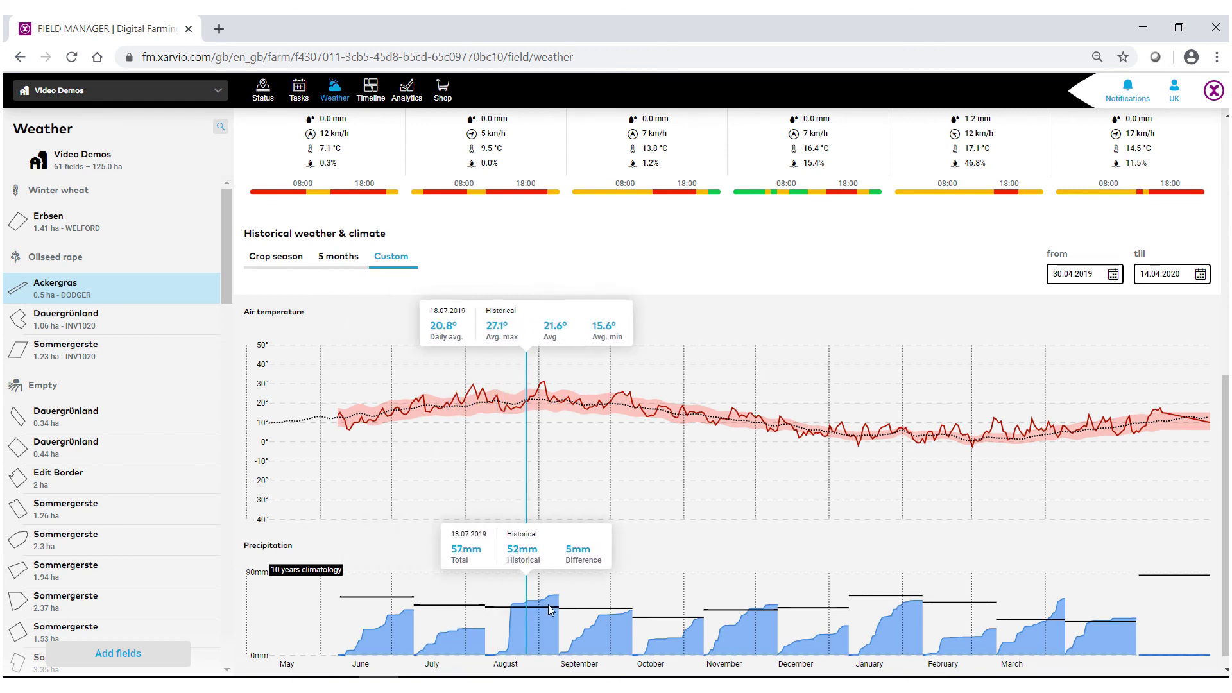
pyautogui.moveTo(842, 266); pyautogui.dragTo(784, 495)
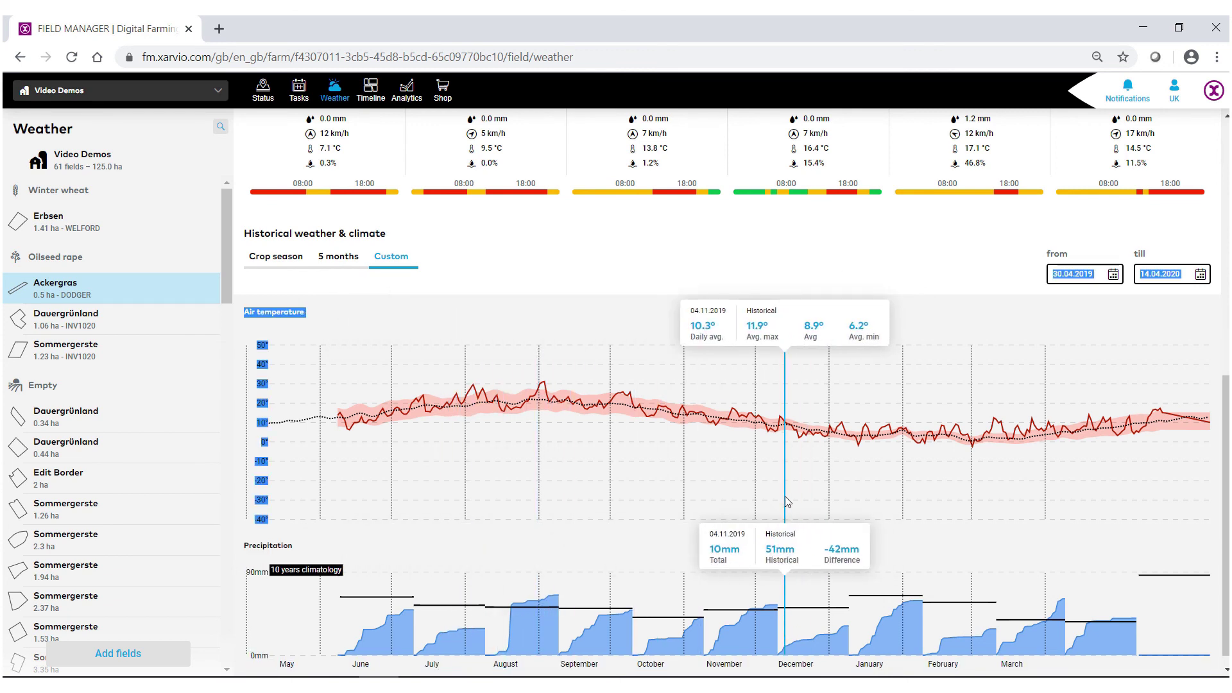
pyautogui.click(826, 259)
pyautogui.scroll(8, 826, 258)
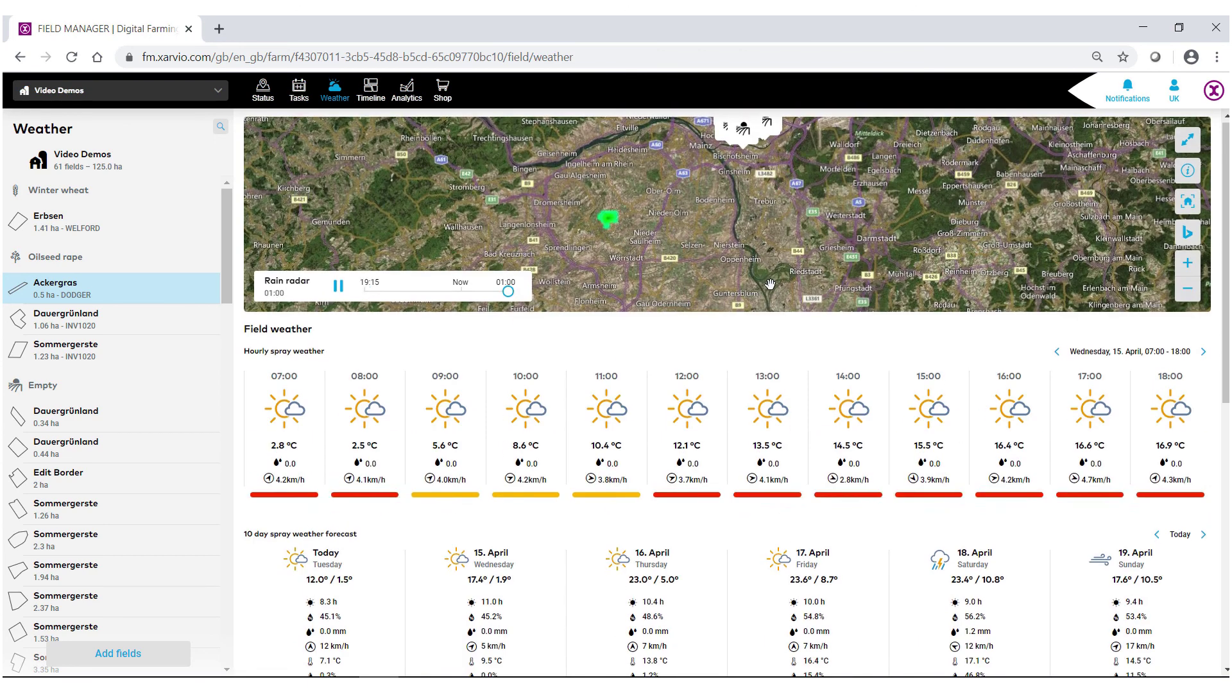